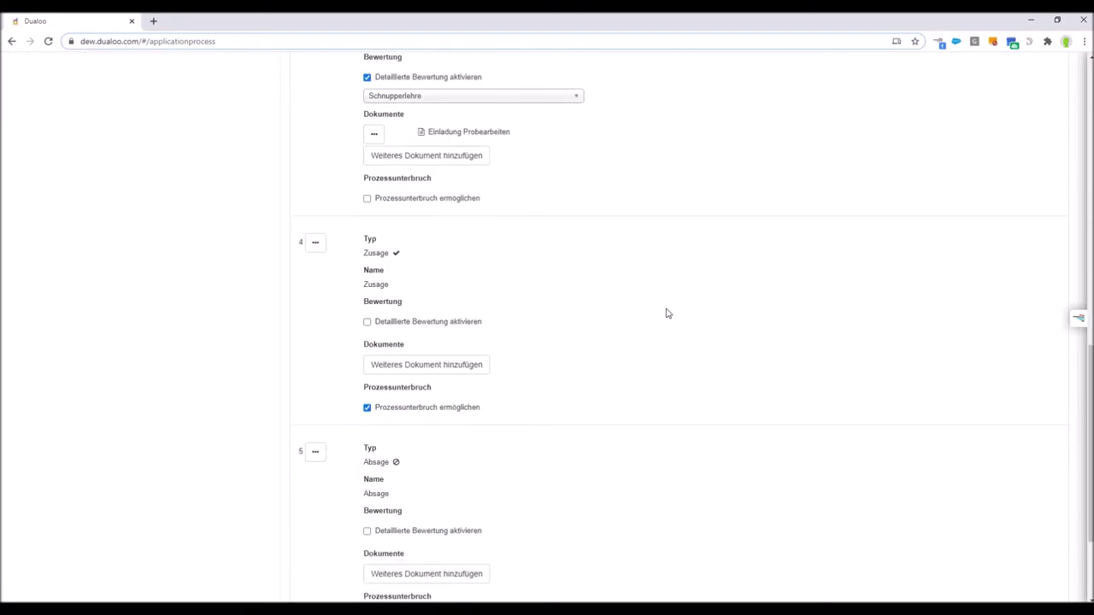
Add a new process step of type Videointerview to the end of the application process
click(417, 506)
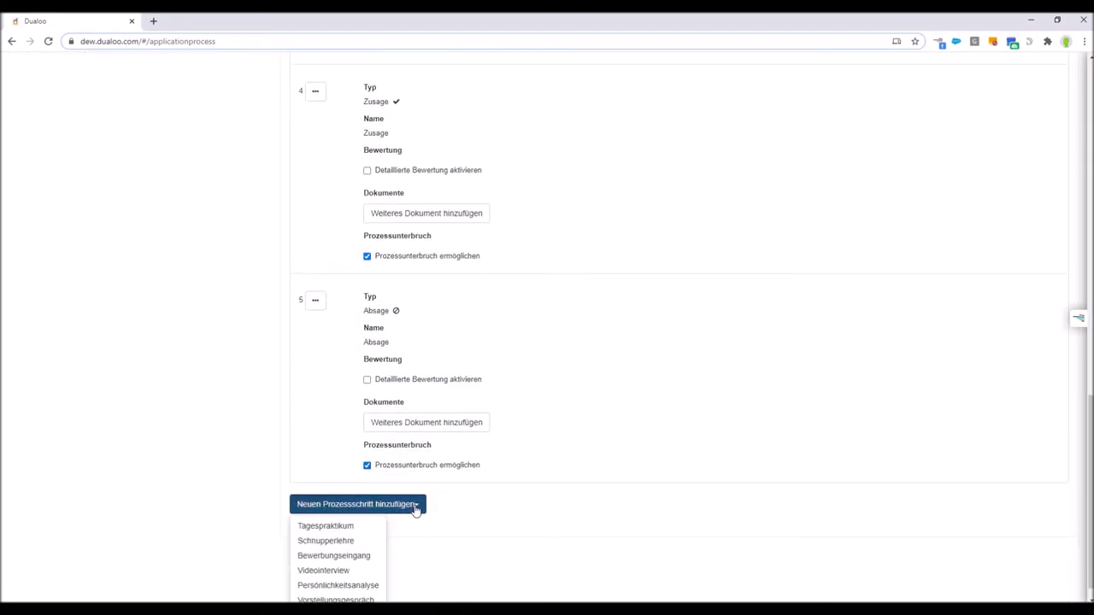
scroll(366, 524, down, 1)
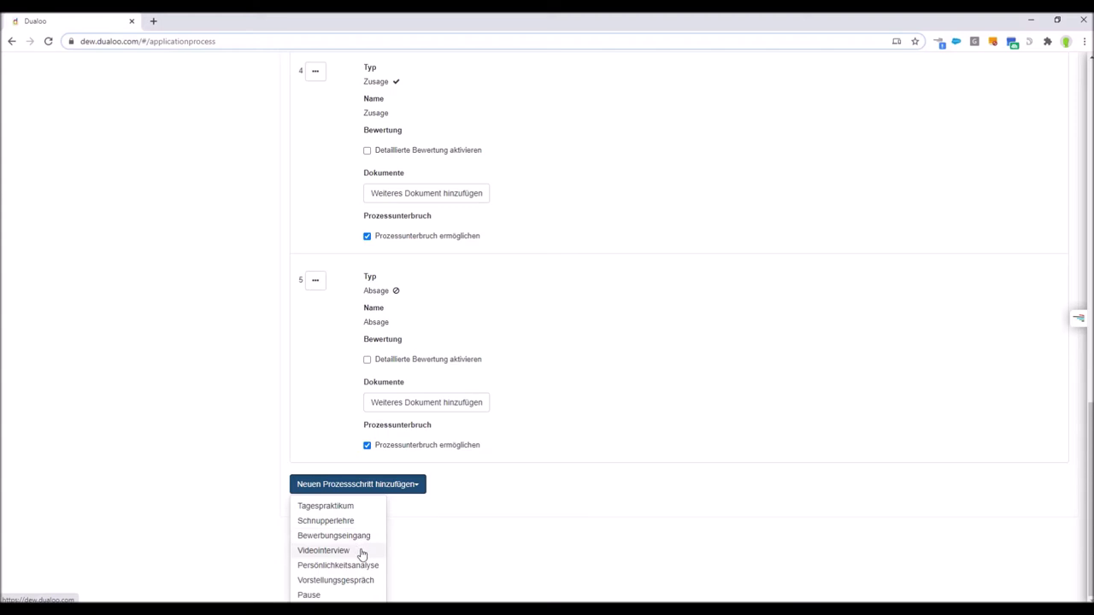
click(359, 551)
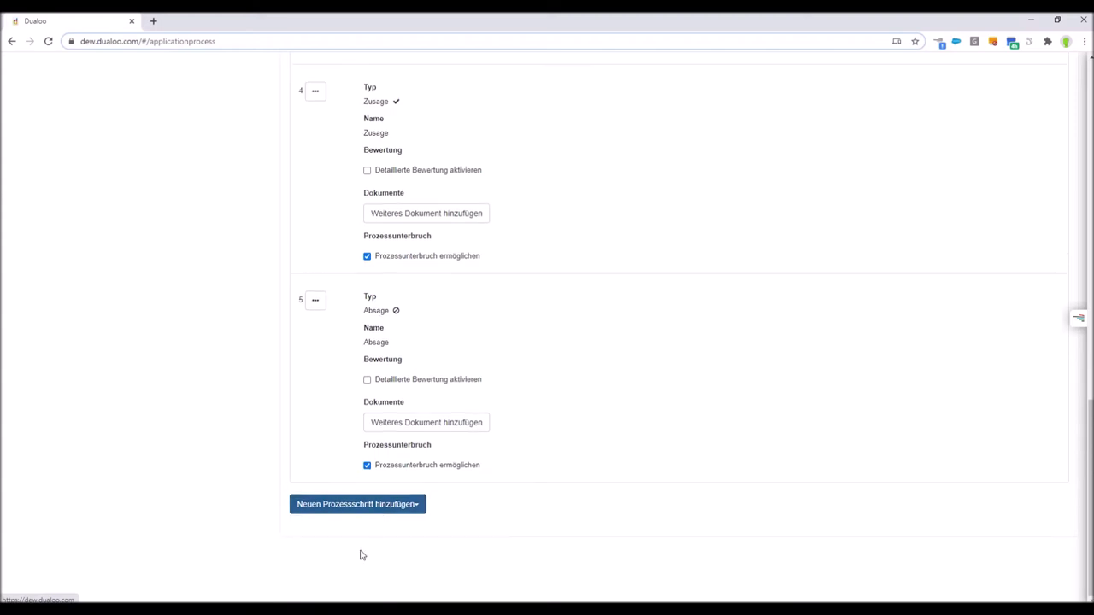
Move the Videointerview process step up to third position, directly after Vorstellungsgespräch
click(314, 301)
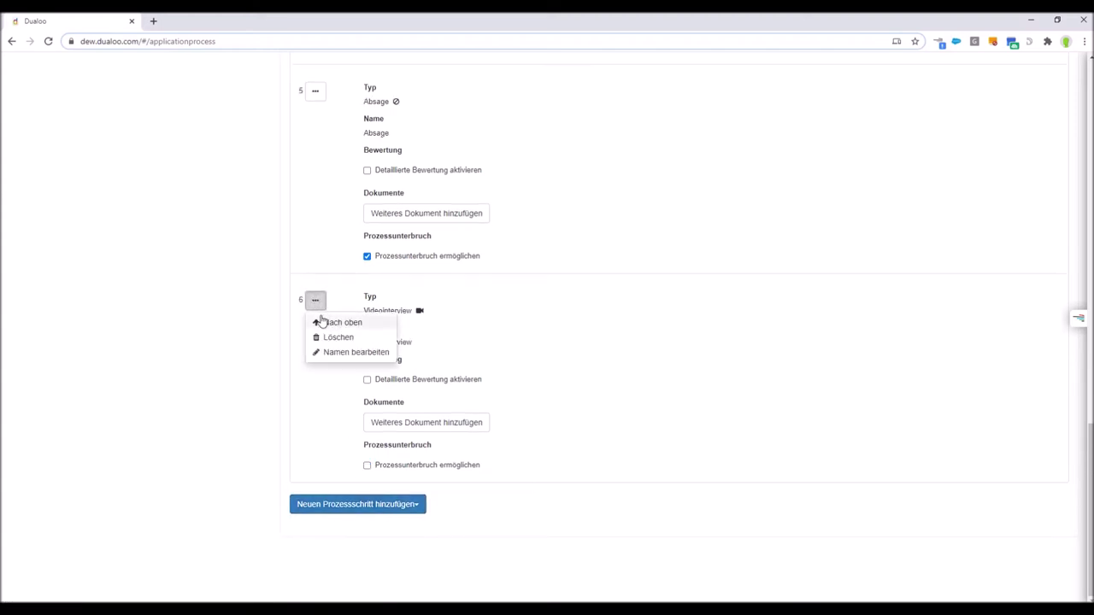
click(320, 322)
scroll(315, 311, up, 2)
click(316, 267)
click(324, 286)
scroll(323, 274, up, 3)
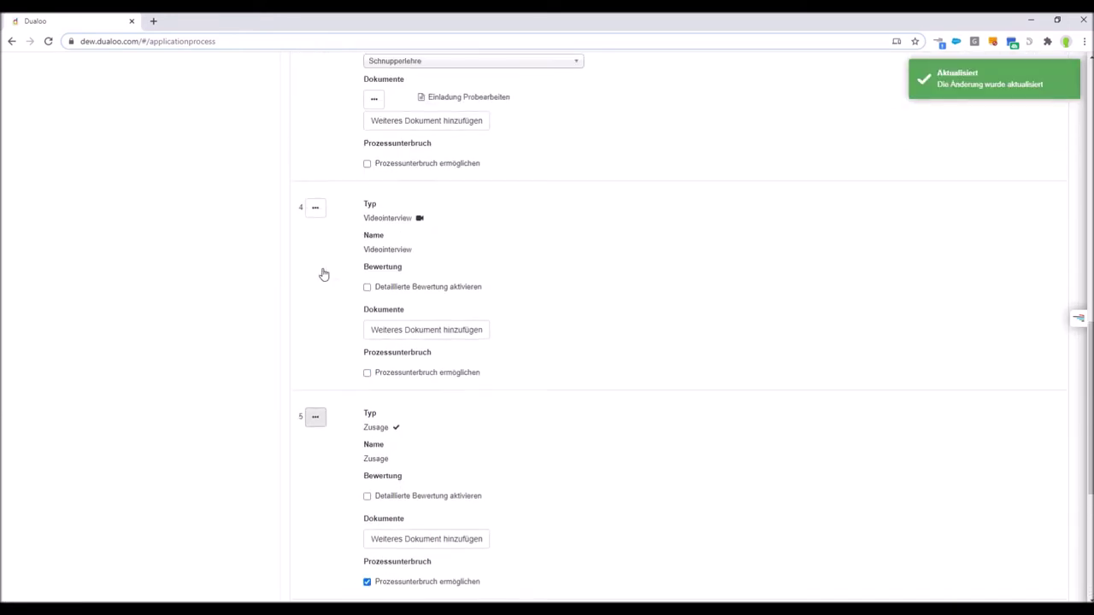
click(315, 281)
click(332, 303)
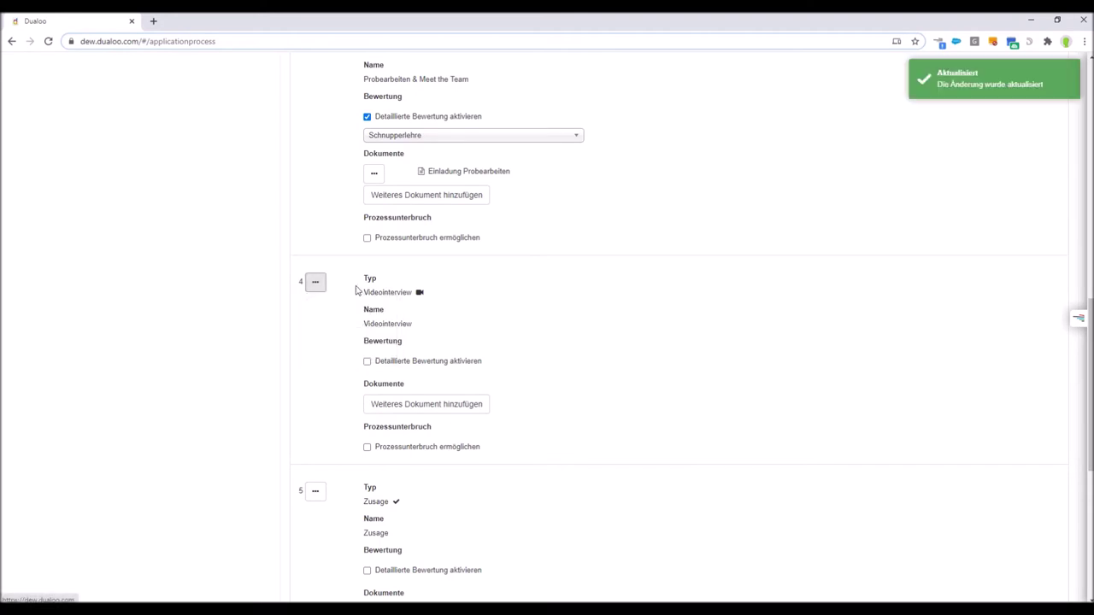
Add the document "Einladung Videointerview (Sie-Form)" to the Videointerview process step
scroll(362, 291, up, 3)
scroll(359, 285, up, 4)
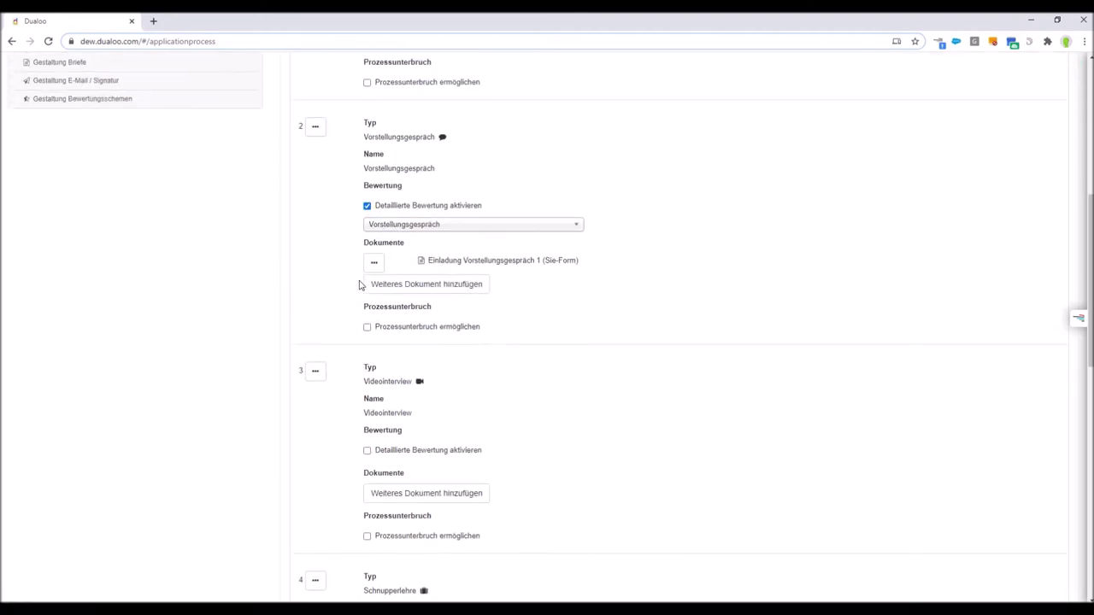
scroll(360, 284, down, 3)
scroll(359, 284, down, 1)
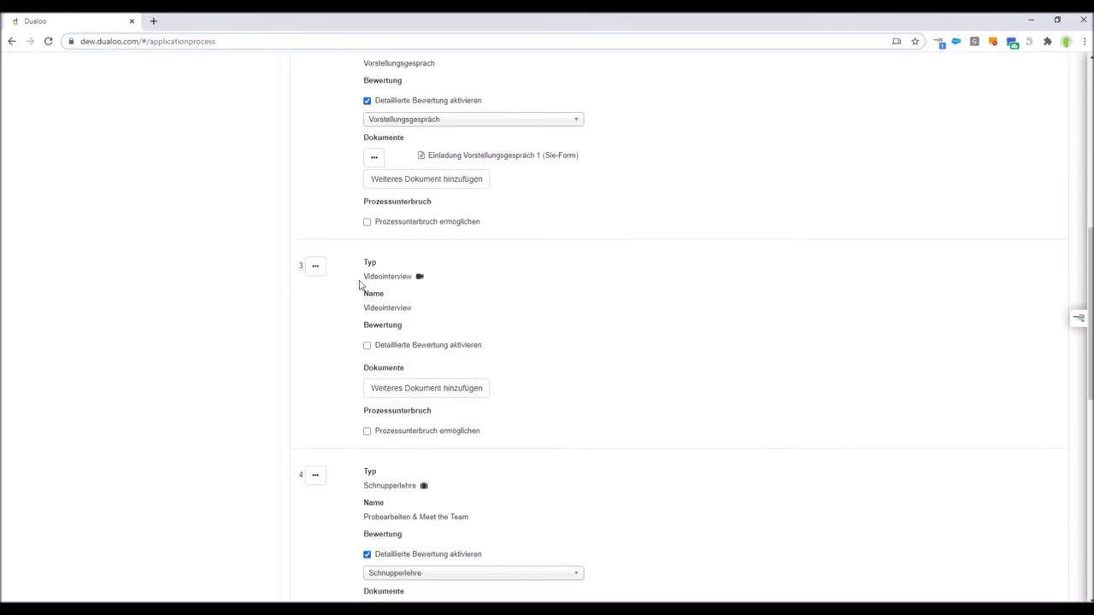
scroll(346, 275, down, 2)
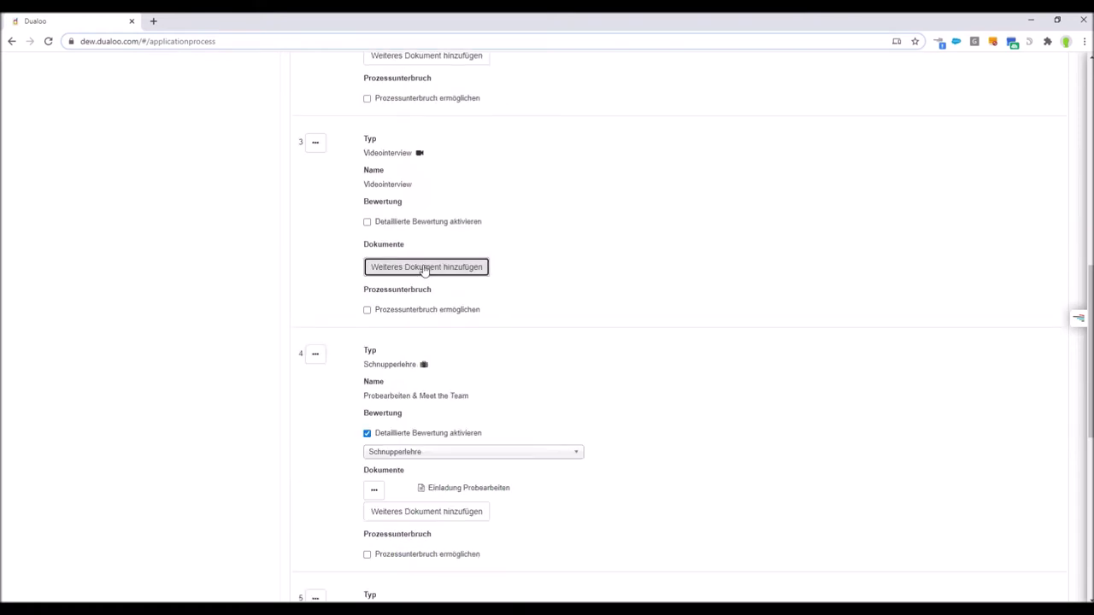
click(422, 267)
click(424, 248)
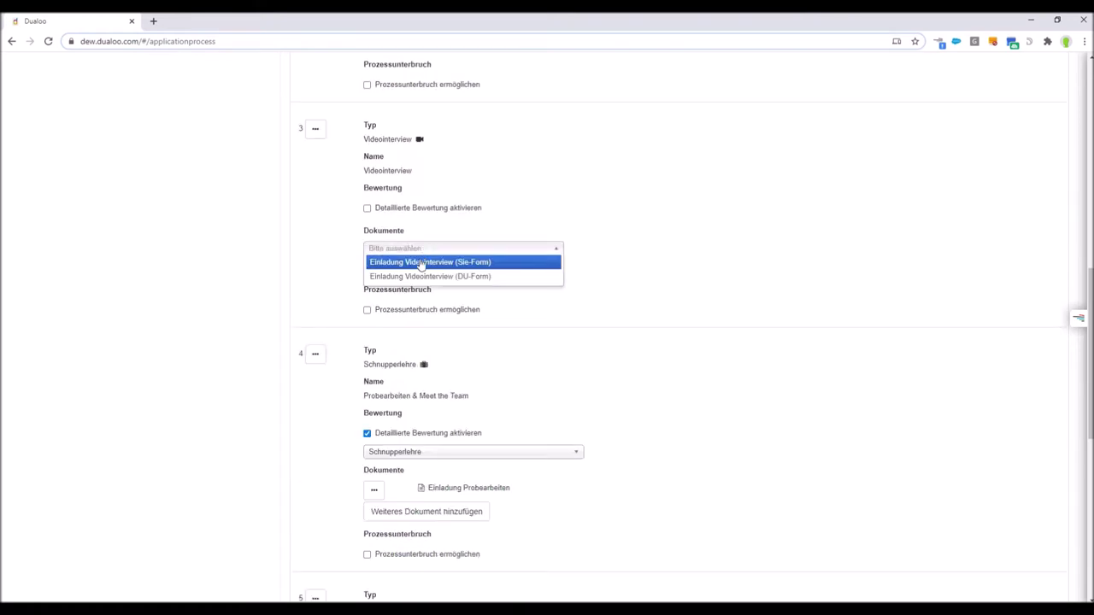
click(417, 264)
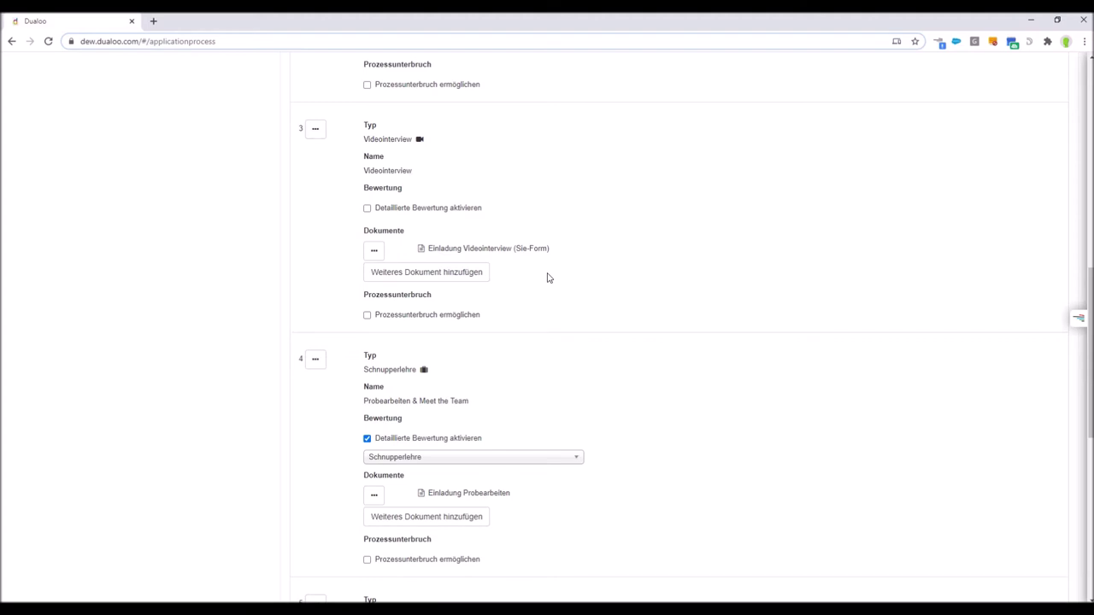
Add the document "Einladung VIDEO-Vorstellungsgespräch 1 (Sie-Form)" to the Vorstellungsgespräch process step
scroll(549, 278, up, 3)
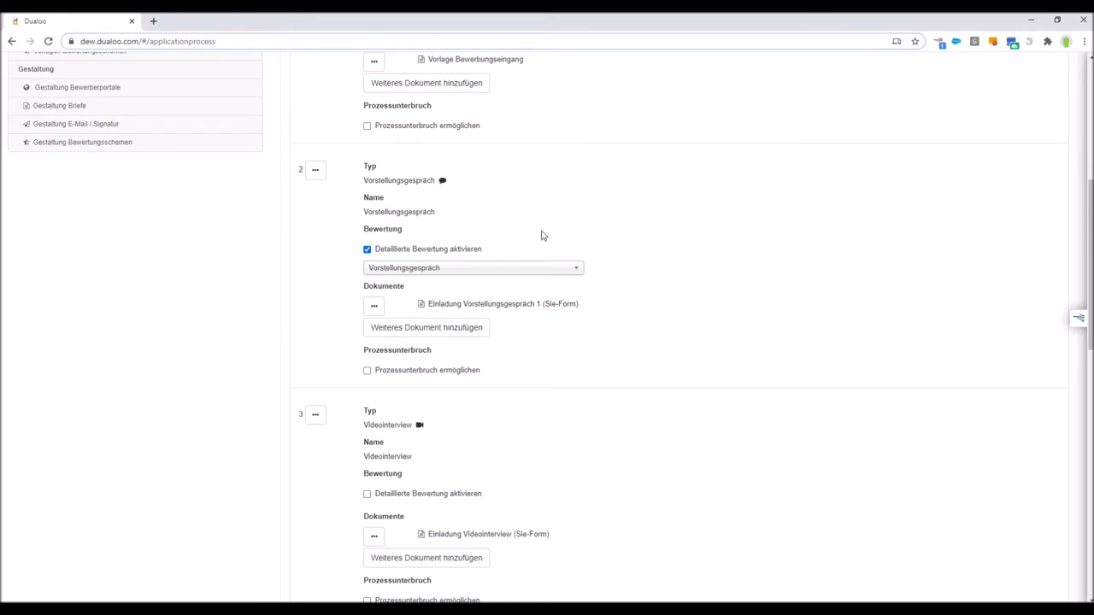
click(391, 330)
click(394, 310)
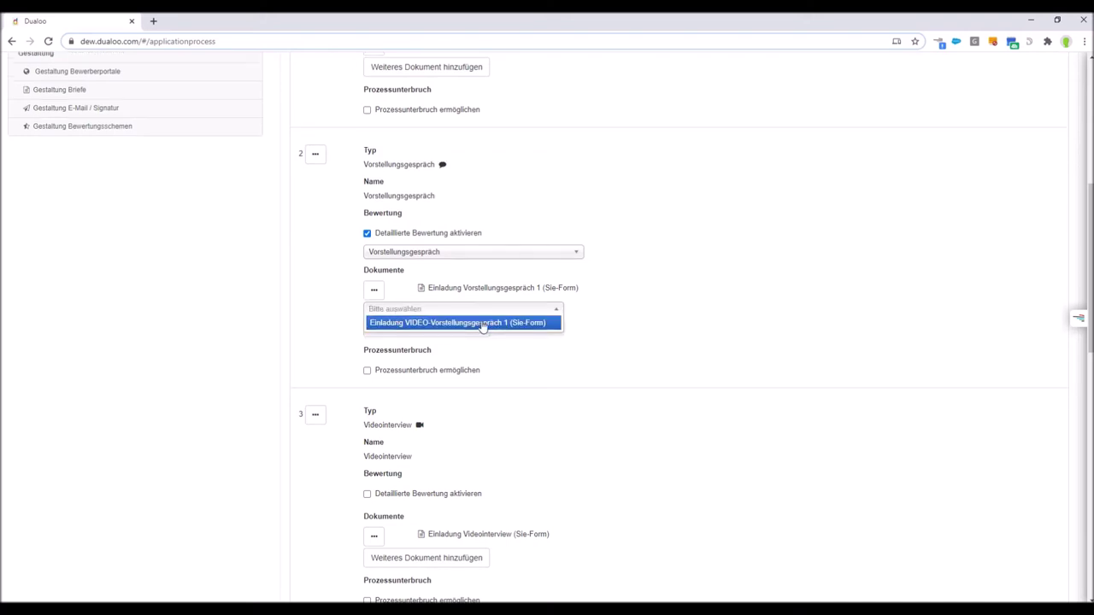
click(484, 323)
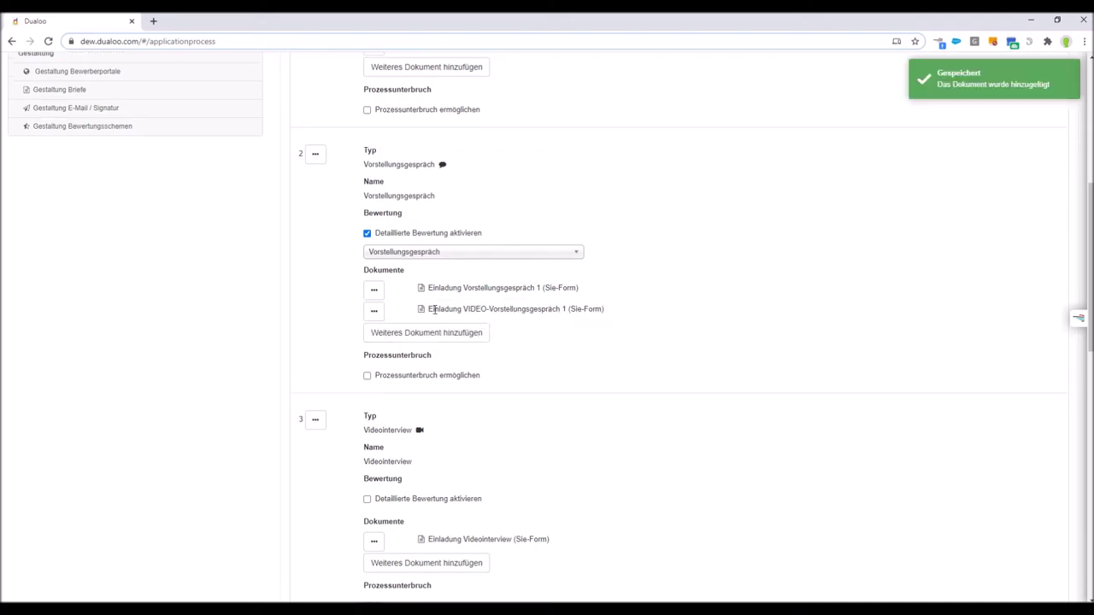
drag(430, 309, 561, 311)
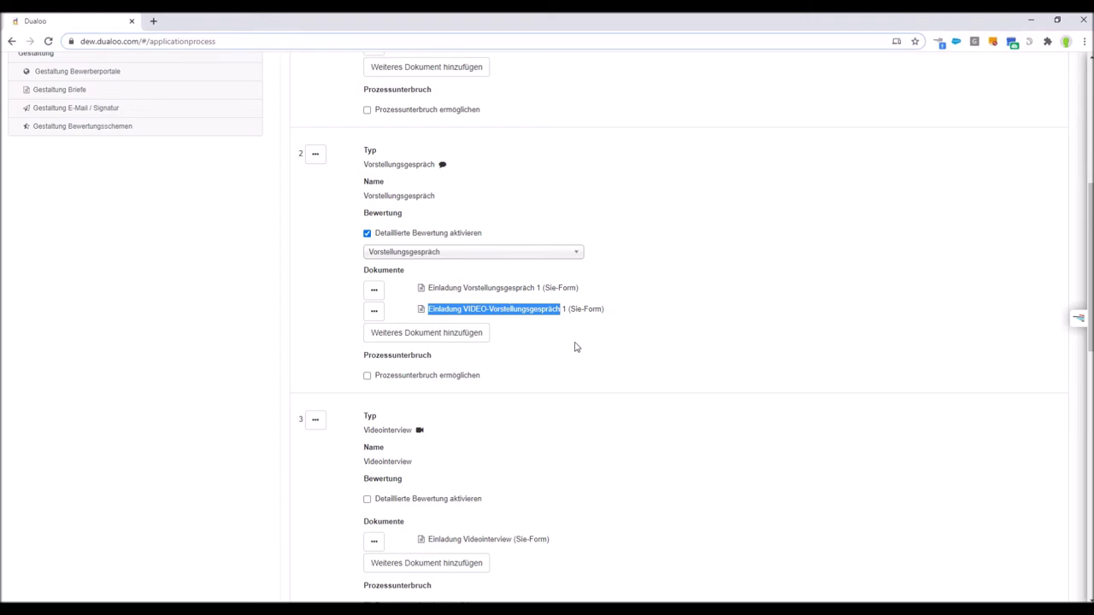
Show the letter and e-mail templates for the step type Vorstellungsgespräch and review the text of the VIDEO-Vorstellungsgespräch invitation
scroll(214, 254, up, 4)
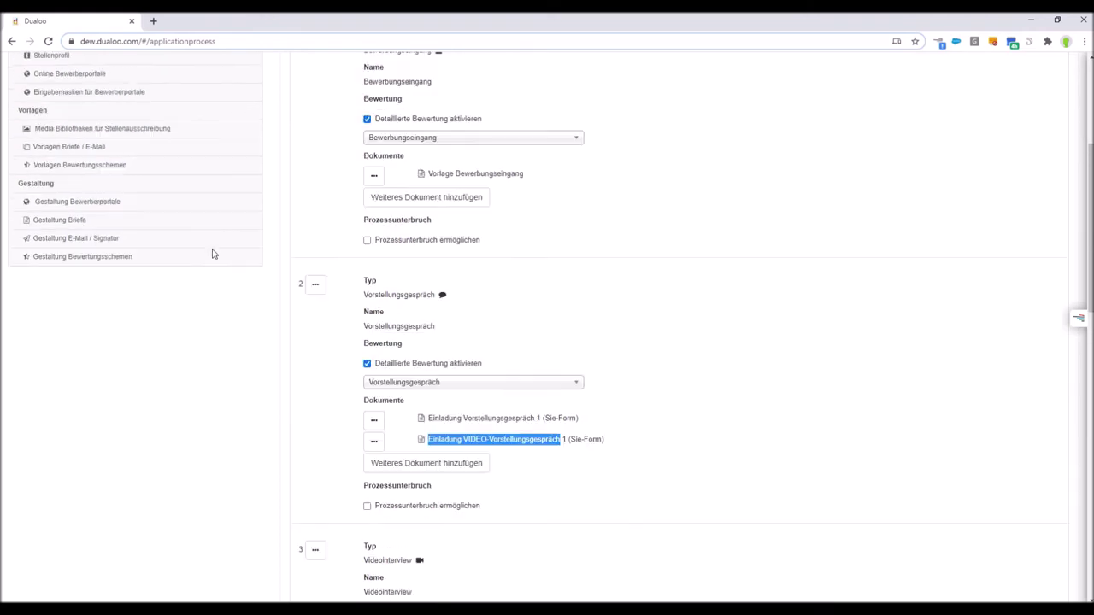
click(117, 359)
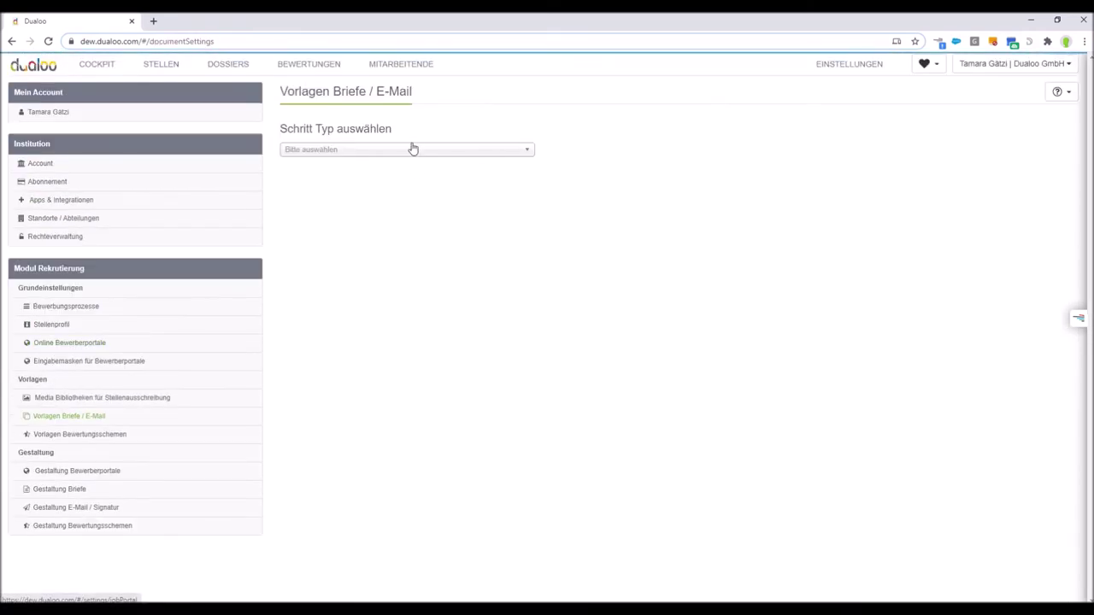
click(393, 152)
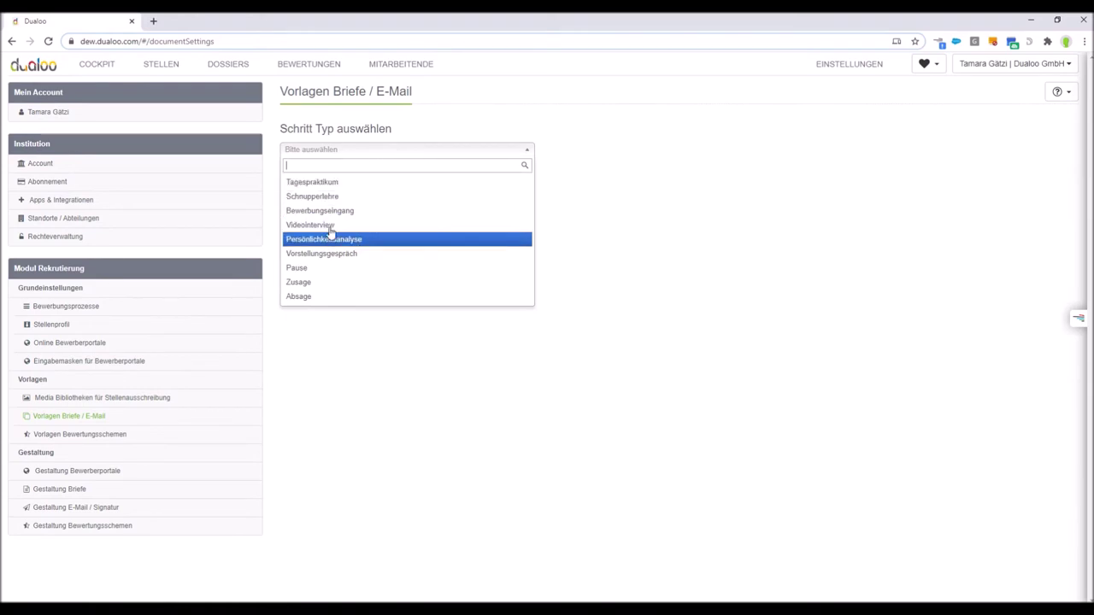
click(327, 255)
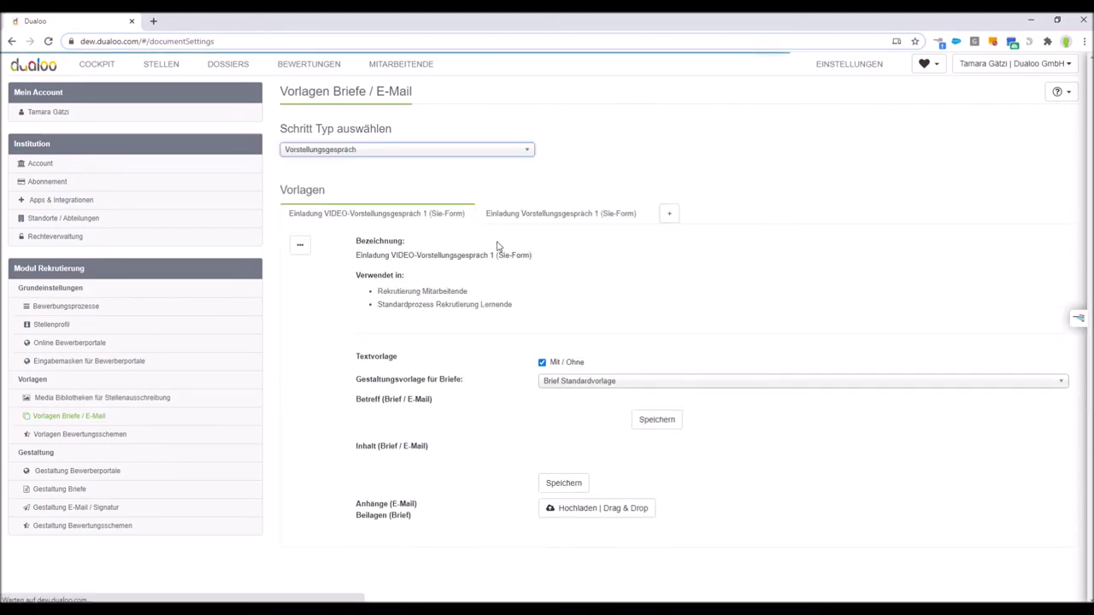
scroll(469, 293, down, 2)
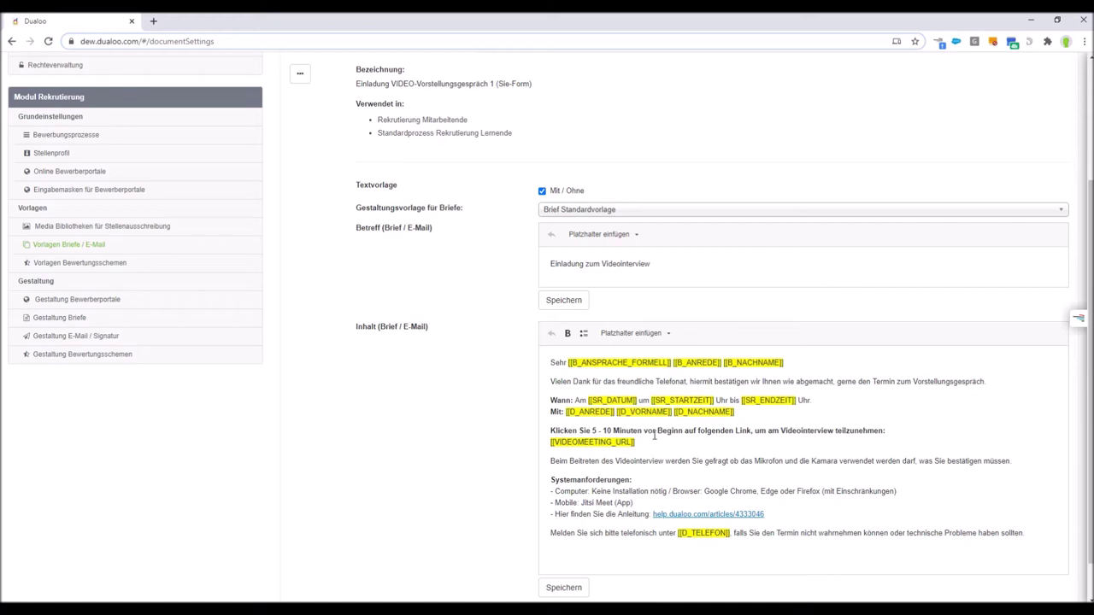
scroll(628, 347, up, 2)
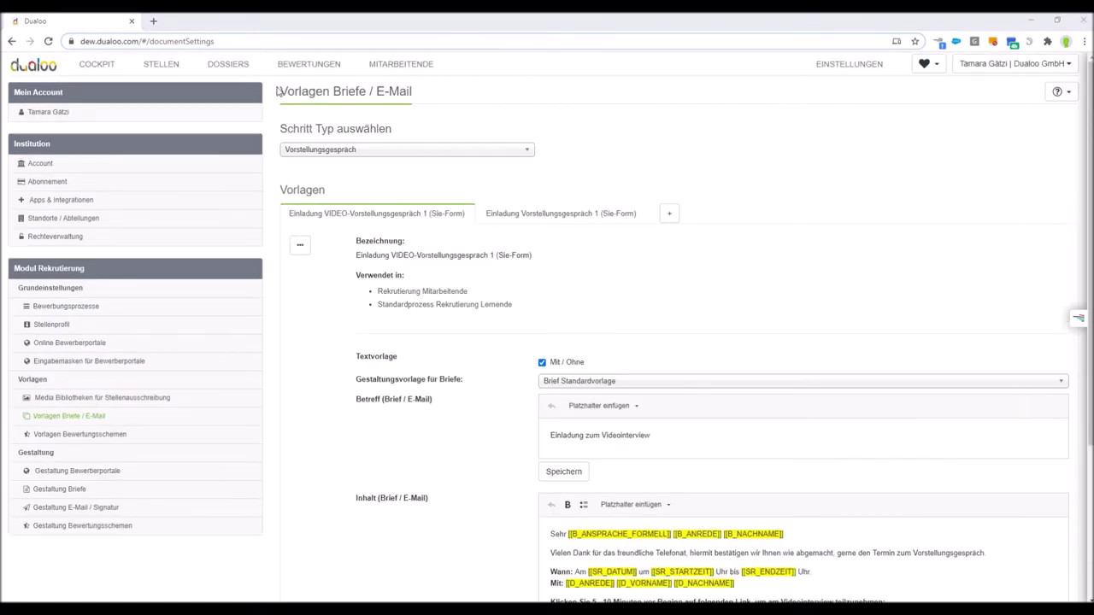
Open the dossier of the applicant for the Sachbearbeiterin Verkaufsinnendienst position at its Bewerbungseingang step
click(233, 65)
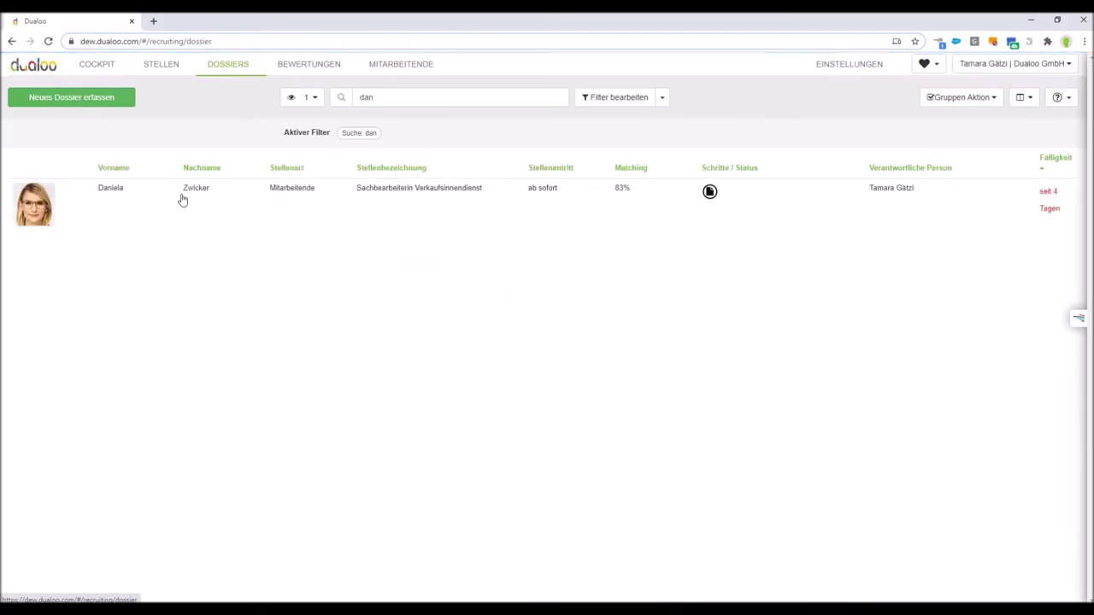
click(260, 200)
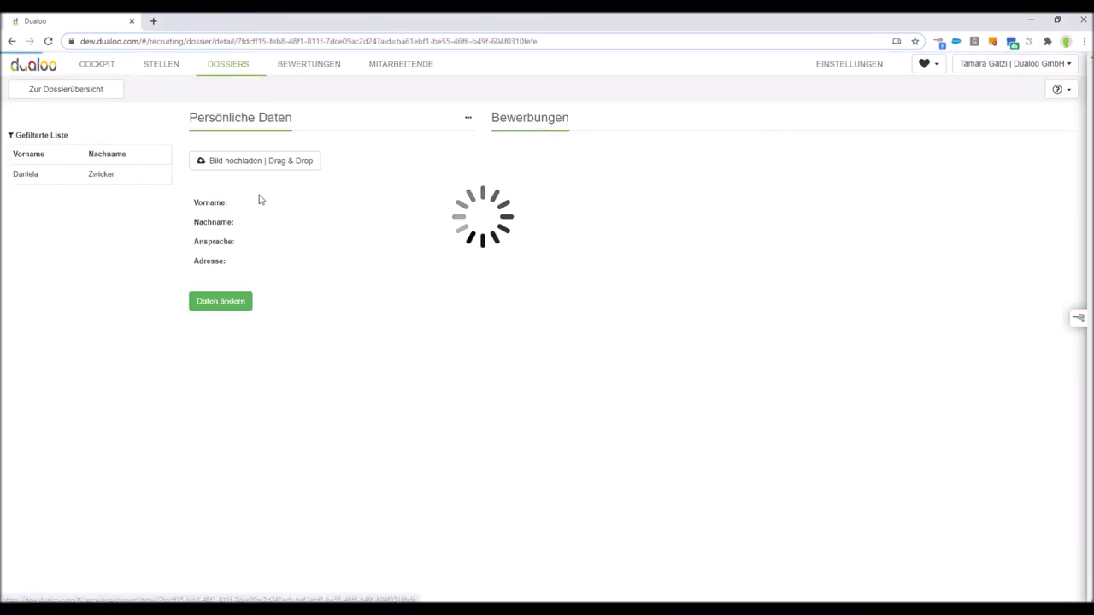
scroll(874, 268, down, 2)
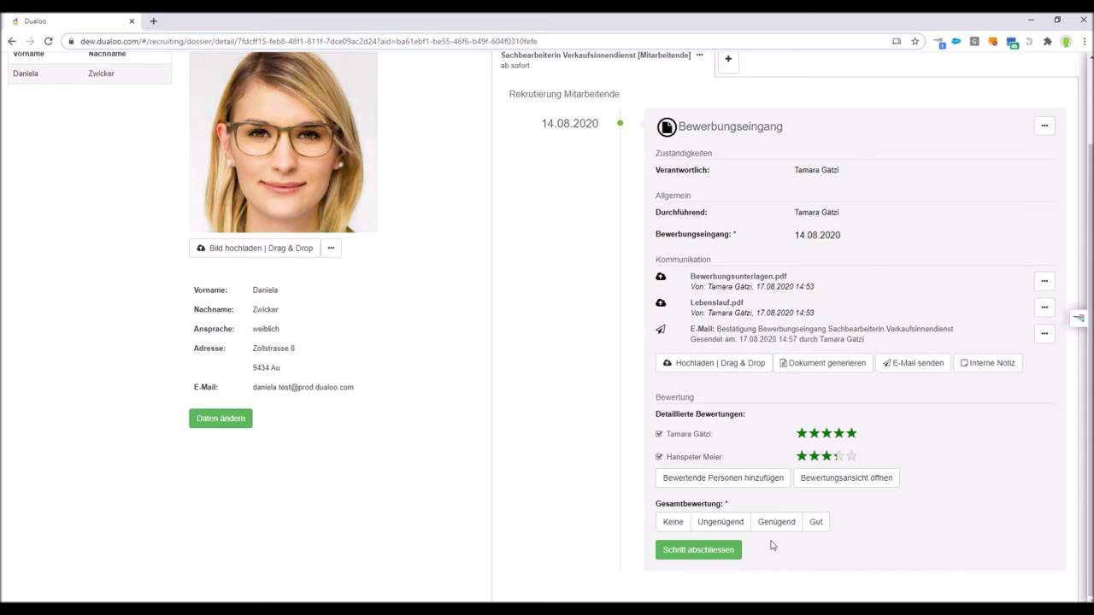
Rate the Bewerbungseingang step overall as Gut and complete it with Videointerview as the next step
click(814, 525)
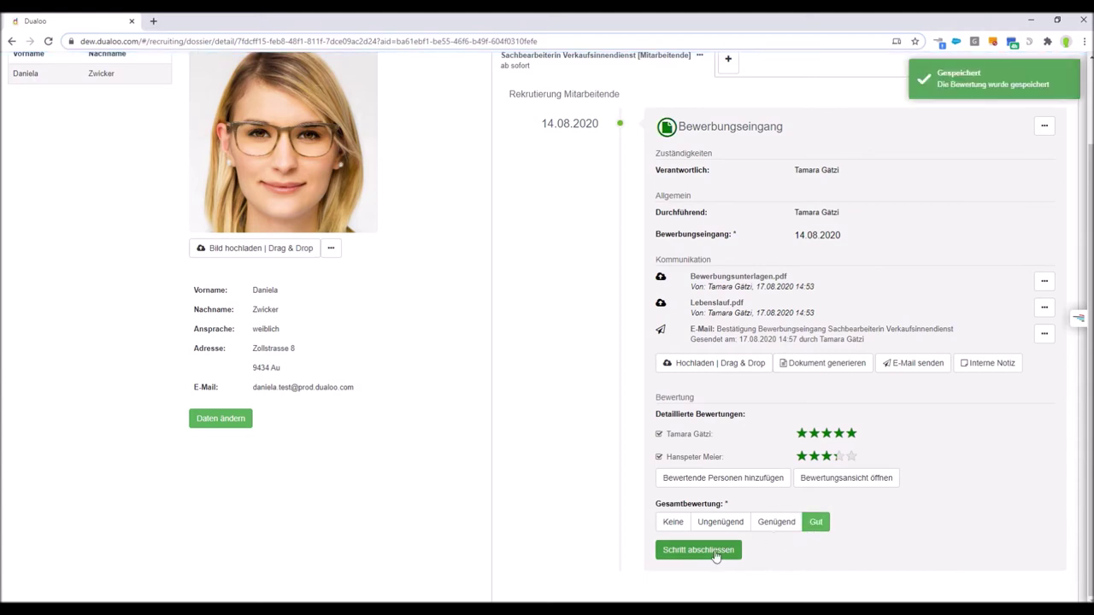
click(718, 552)
click(502, 182)
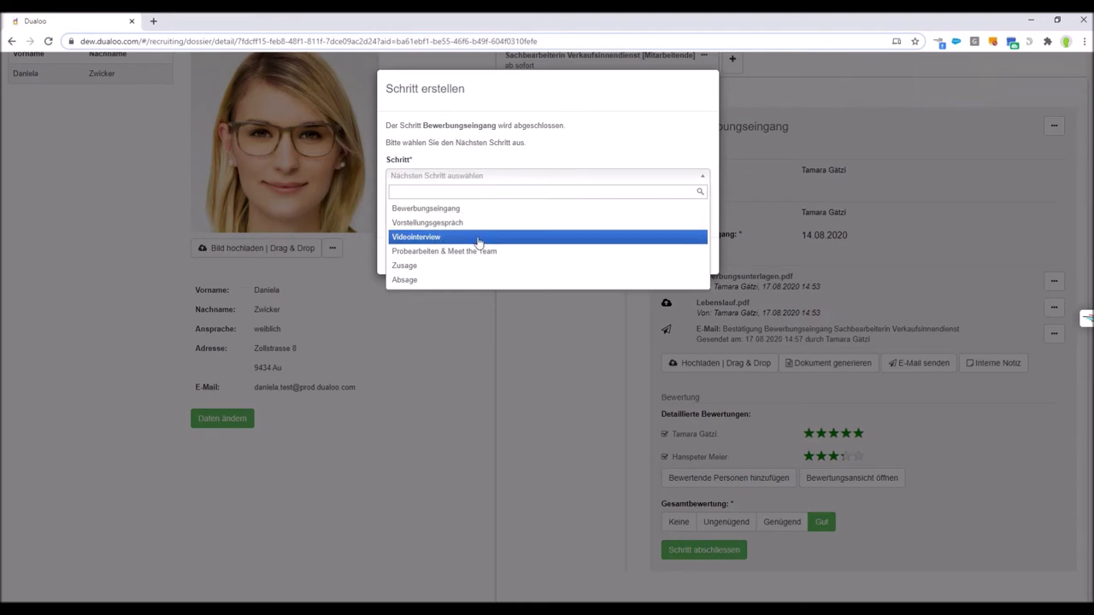
click(479, 237)
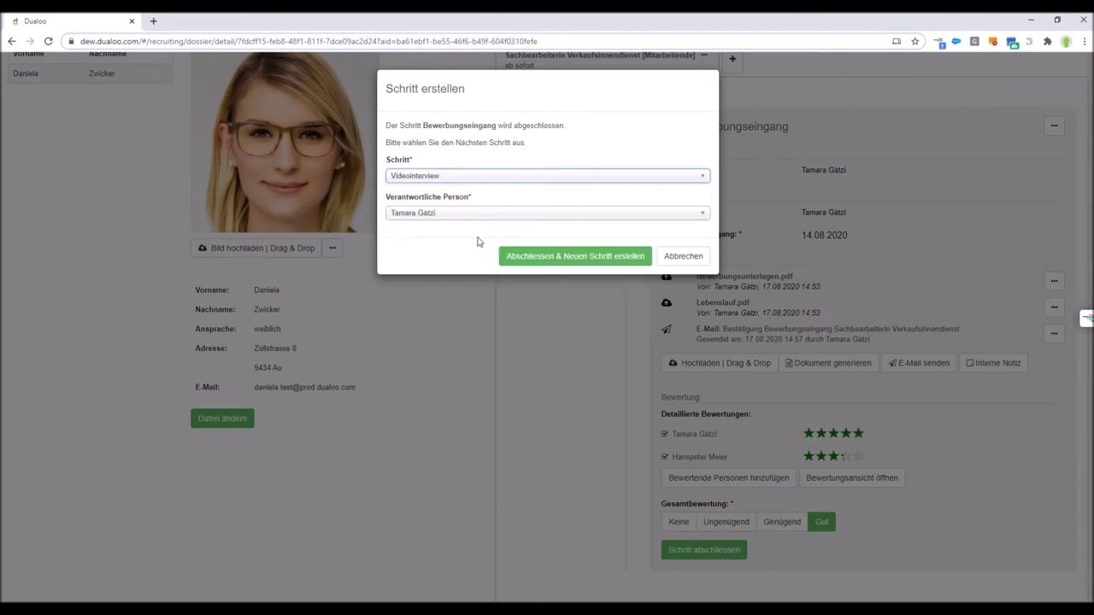
click(573, 257)
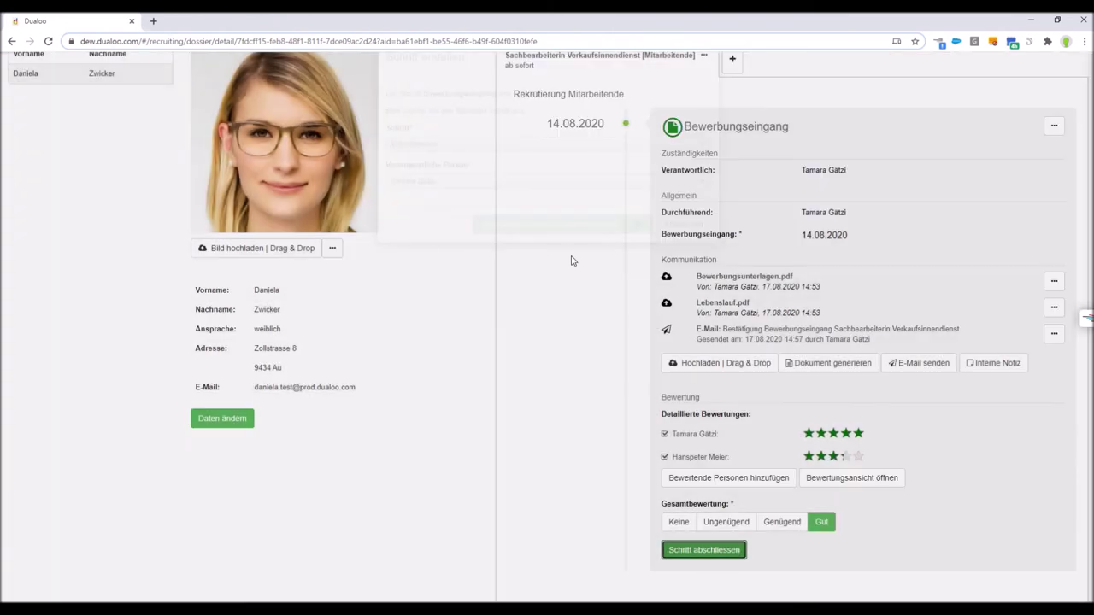
Schedule the applicant's Videointerview for 21.08.2020 from 16:00 to 17:00
click(847, 343)
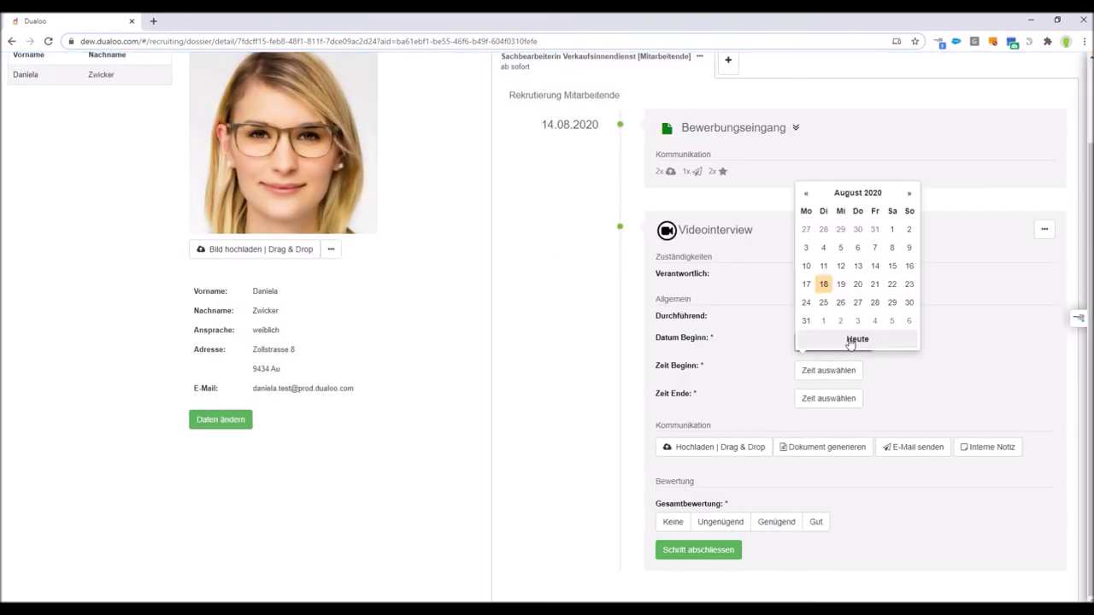
click(874, 285)
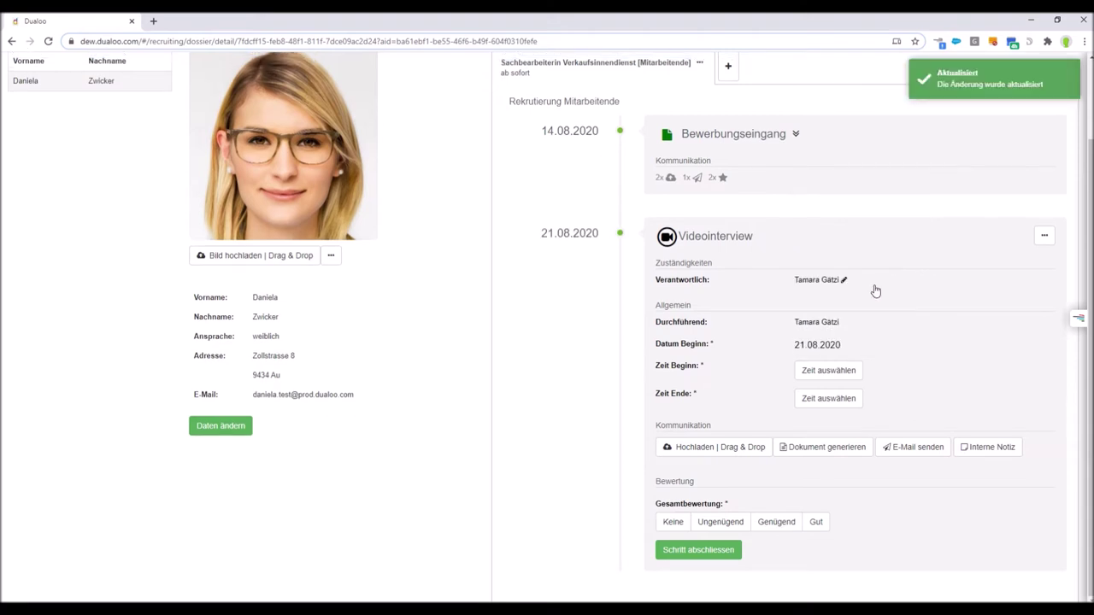
click(812, 372)
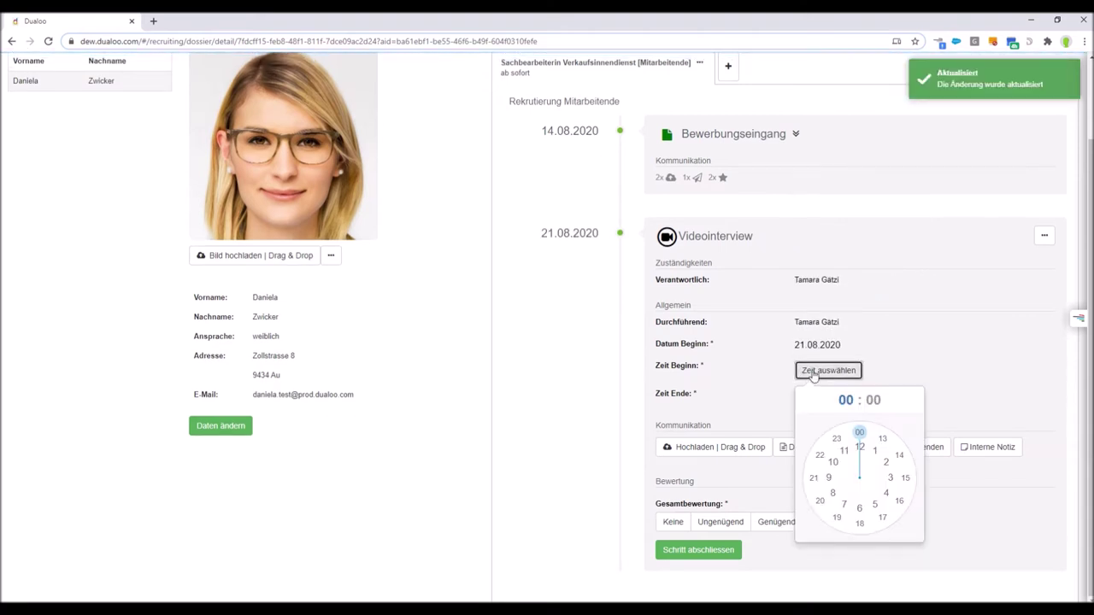
click(899, 502)
click(860, 434)
click(845, 401)
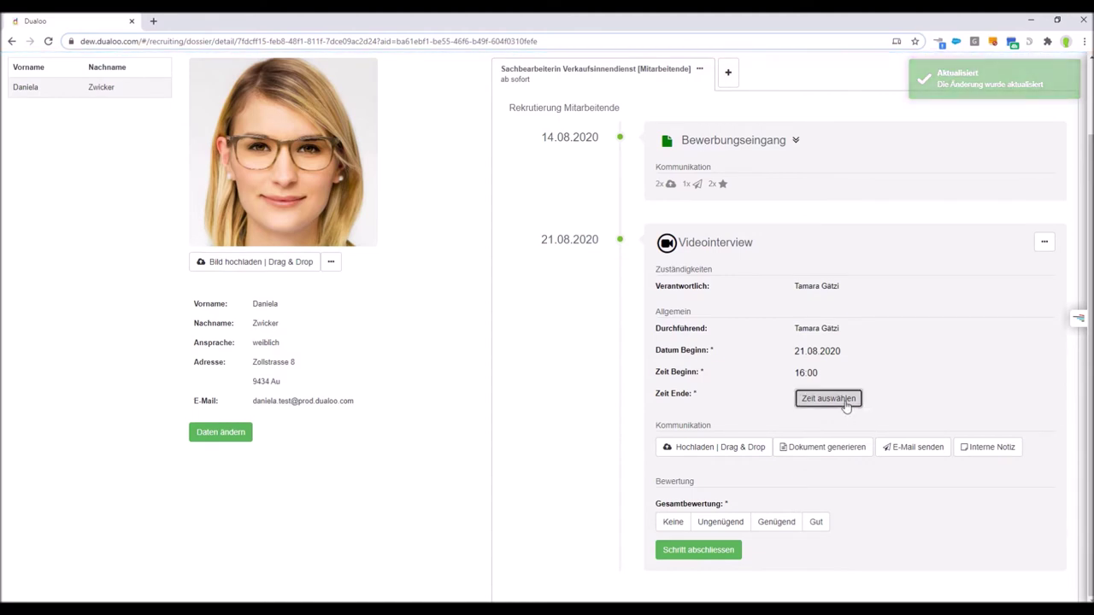
click(883, 546)
click(861, 461)
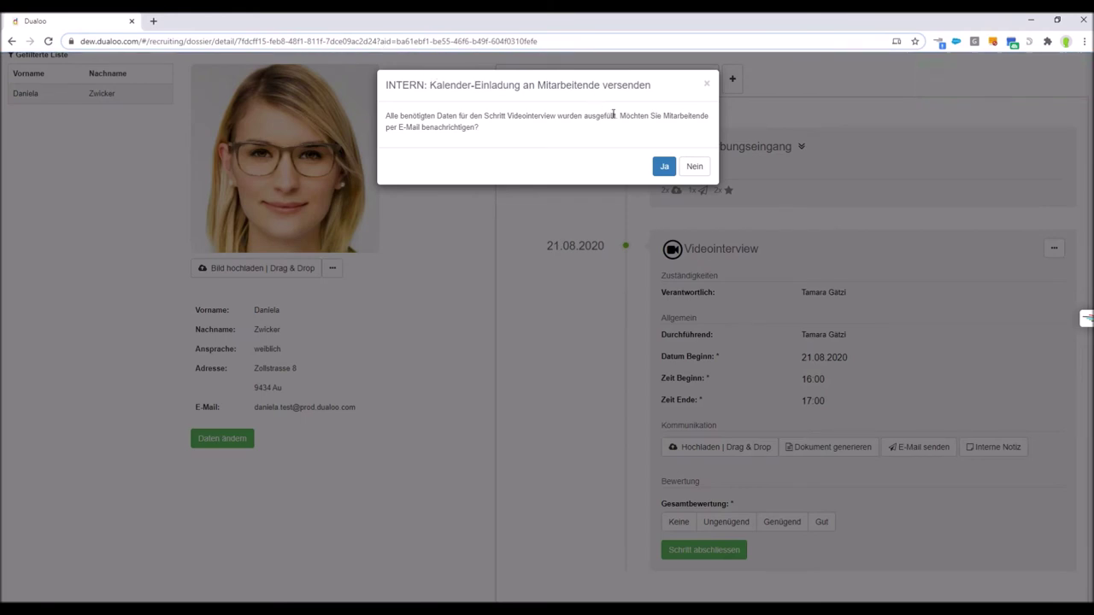
Send the internal calendar invitation for the Videointerview to employees, adding a second employee as recipient and keeping the meeting link as Ort
click(661, 170)
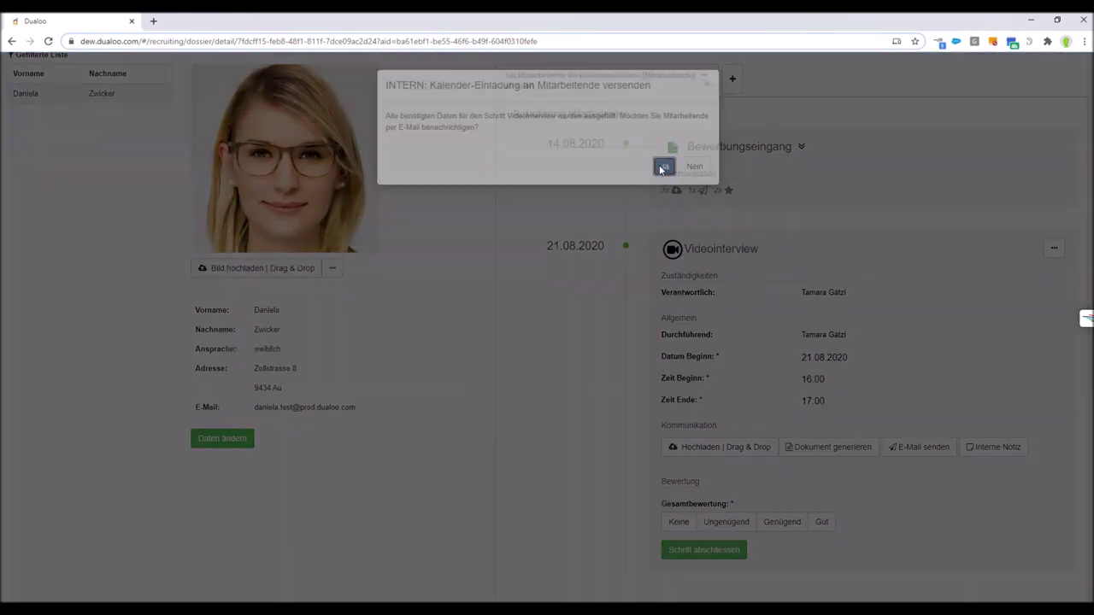
click(430, 141)
text(hans)
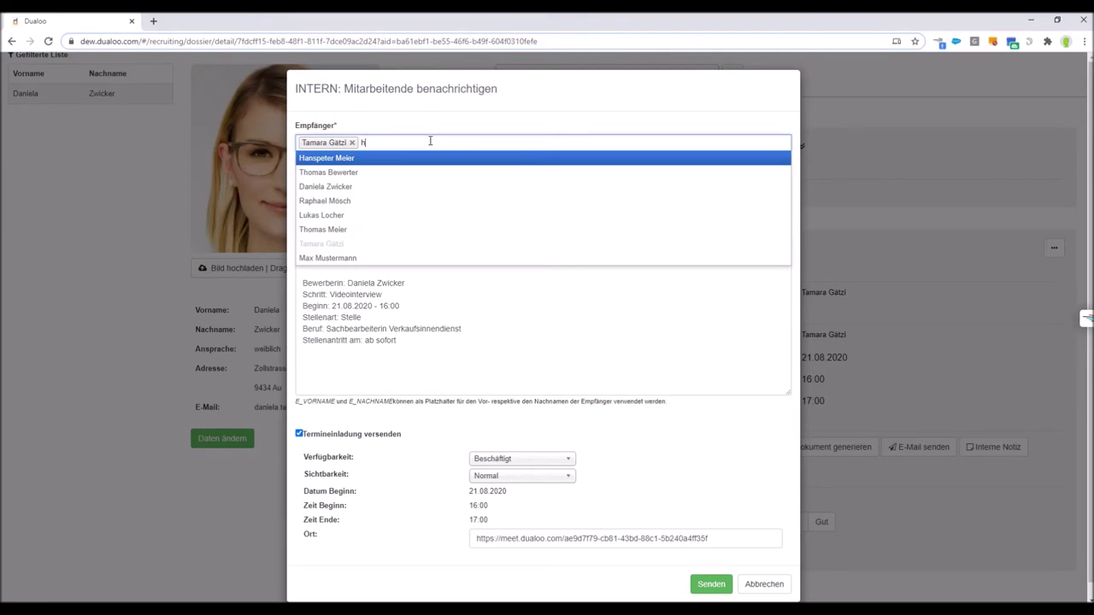
click(366, 158)
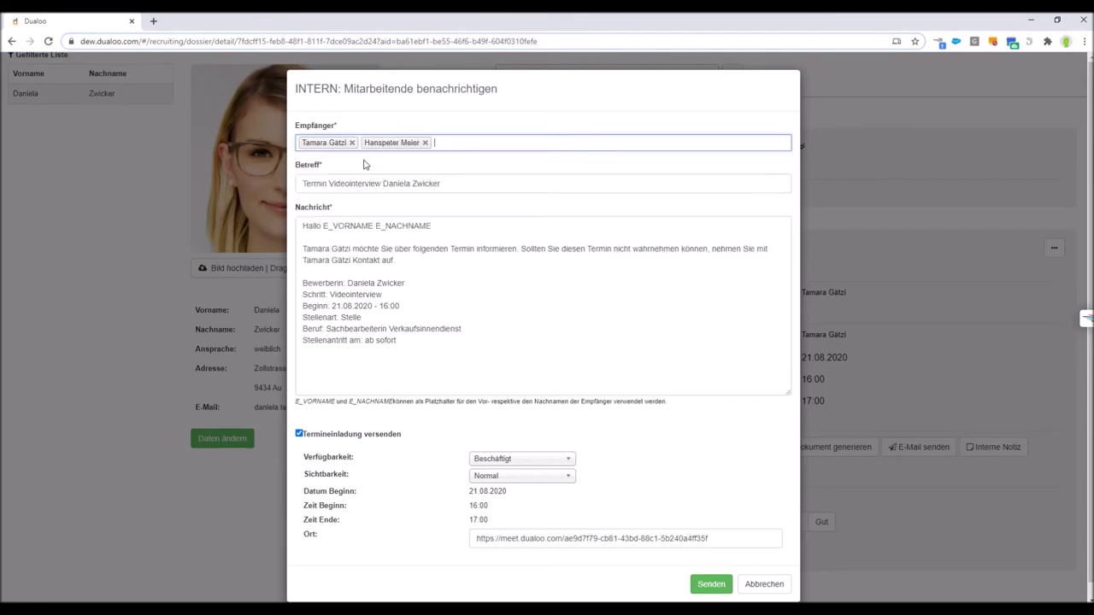
click(465, 261)
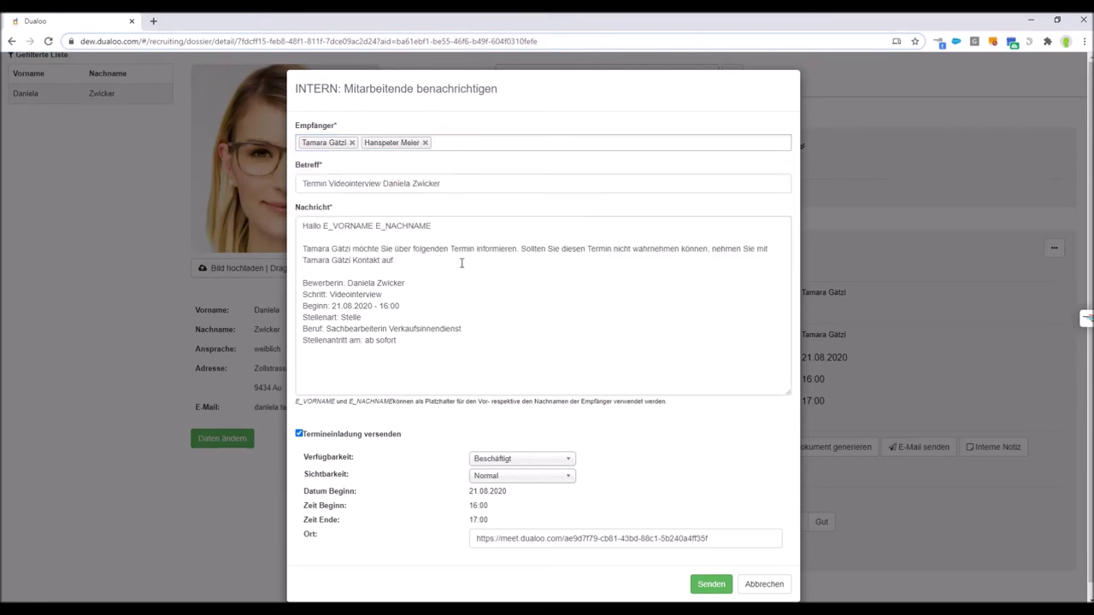
scroll(515, 566, down, 1)
triple_click(513, 523)
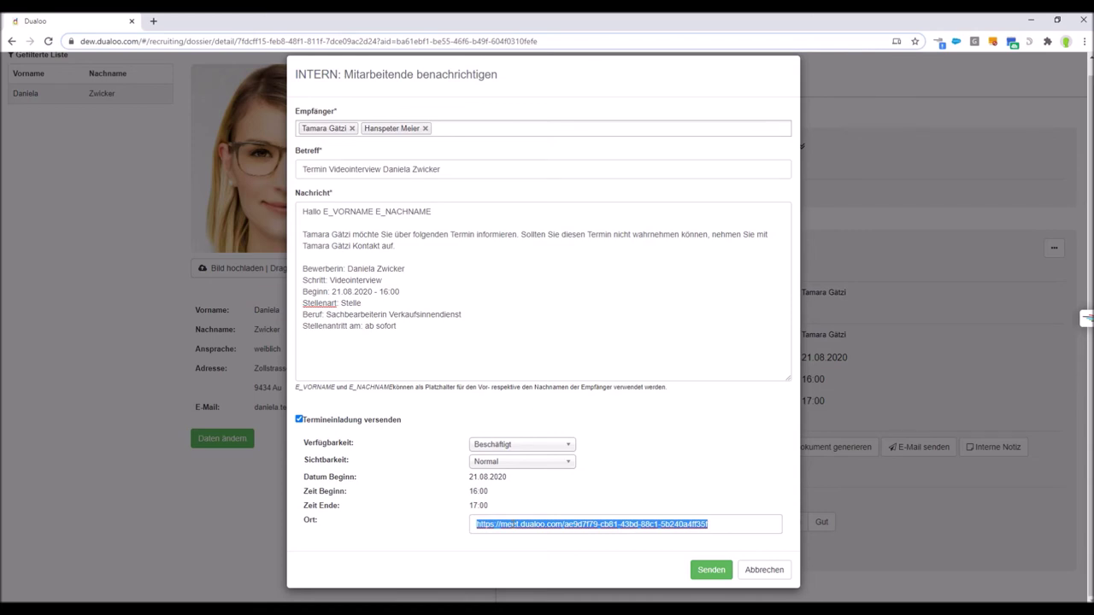
click(701, 567)
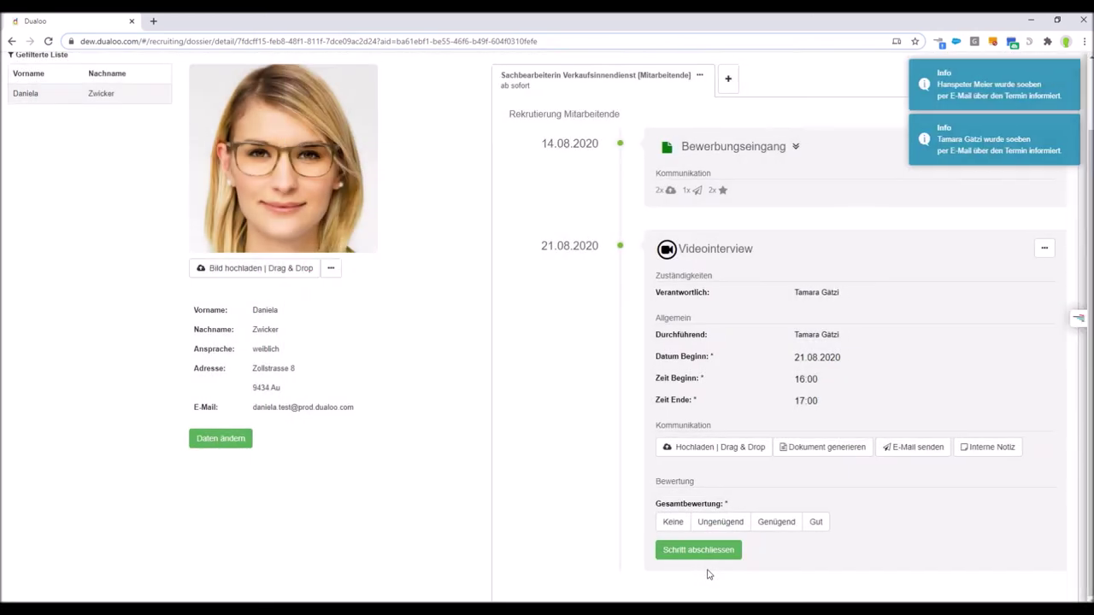
E-mail the applicant the interview invitation with the template Einladung Videointerview (Sie-Form), checking its meeting link and sending it immediately
click(913, 447)
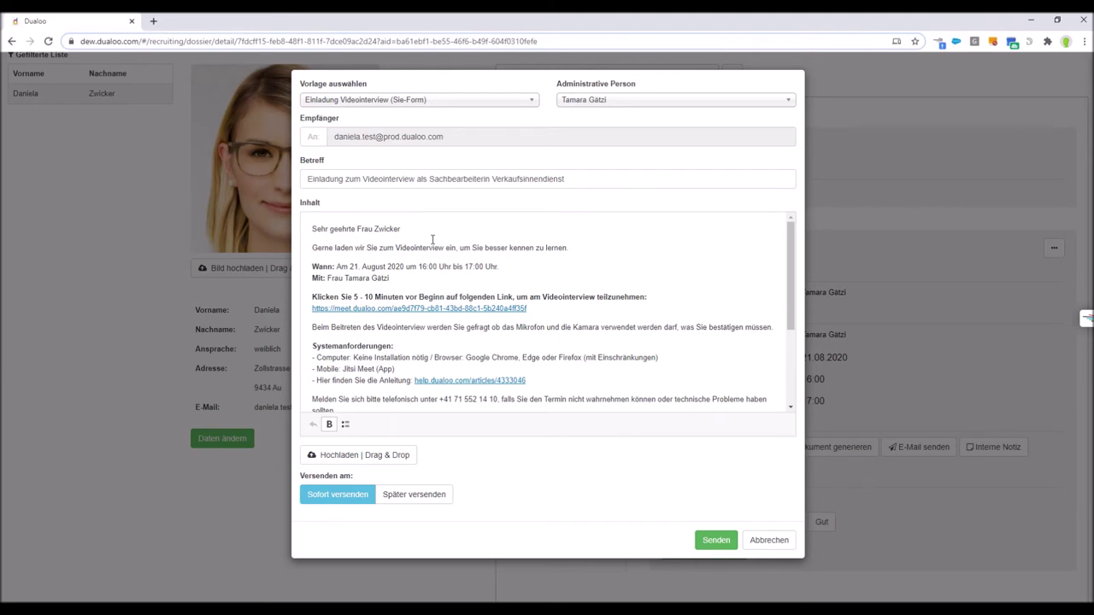
drag(526, 309, 313, 316)
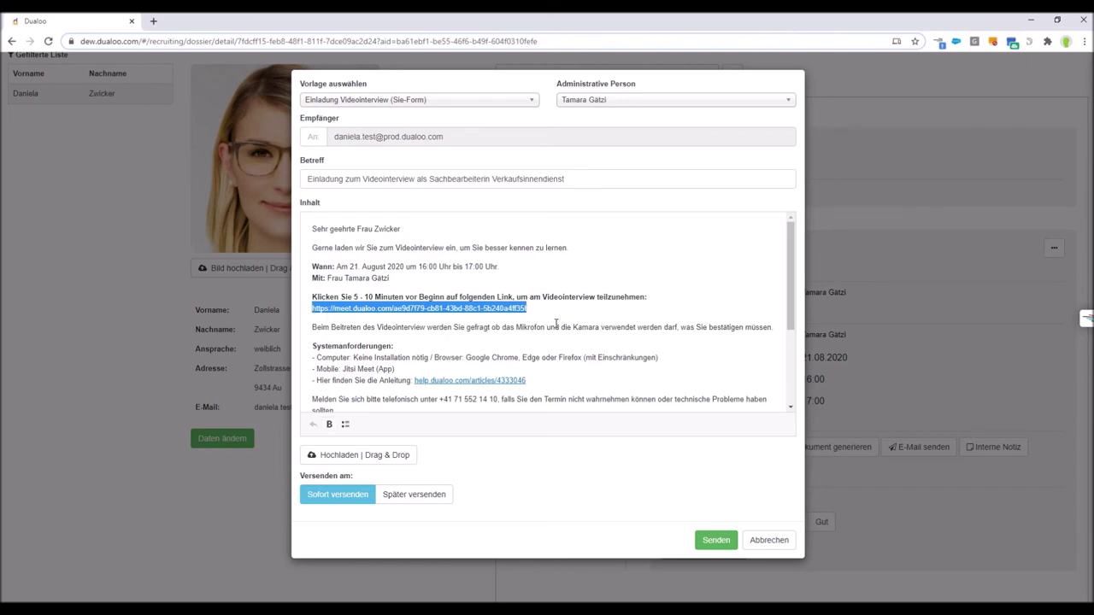
scroll(547, 324, down, 1)
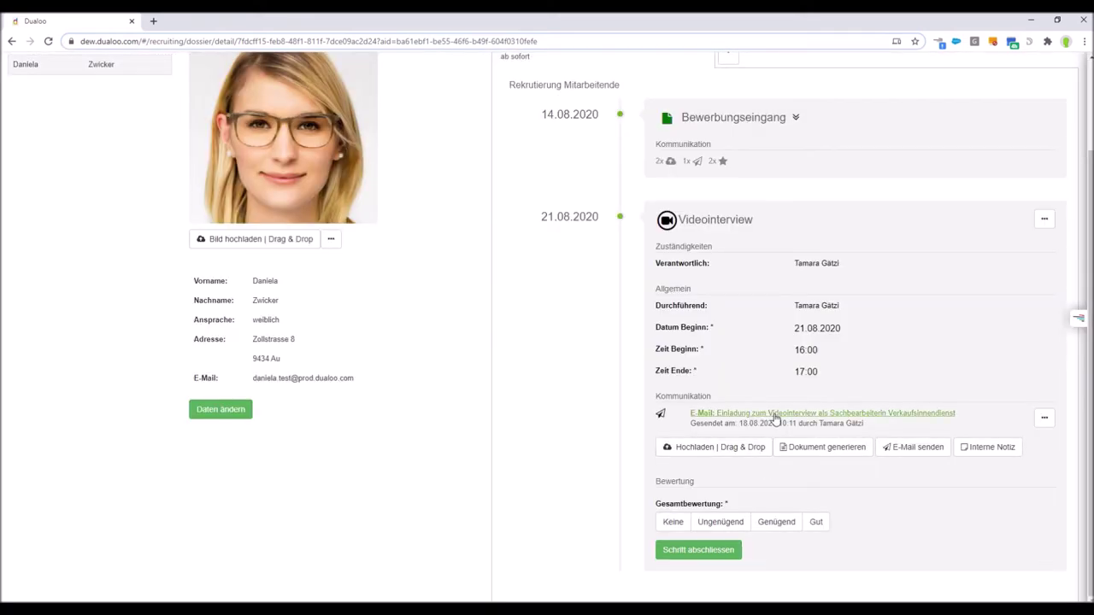
Join the video interview through the meeting link in the sent invitation e-mail and view which screens can be shared
click(775, 414)
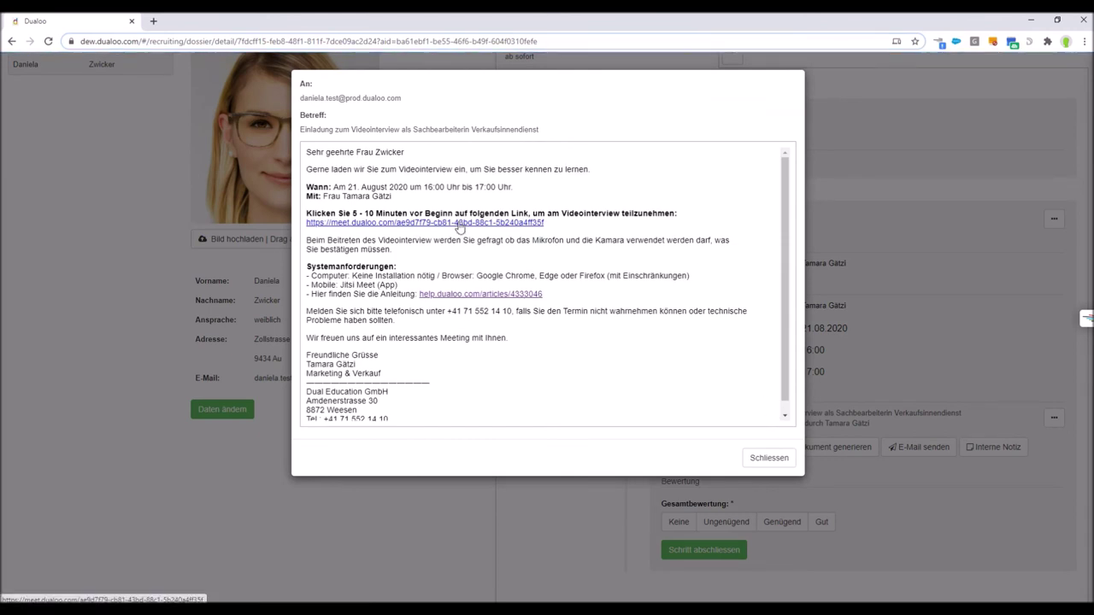
click(459, 224)
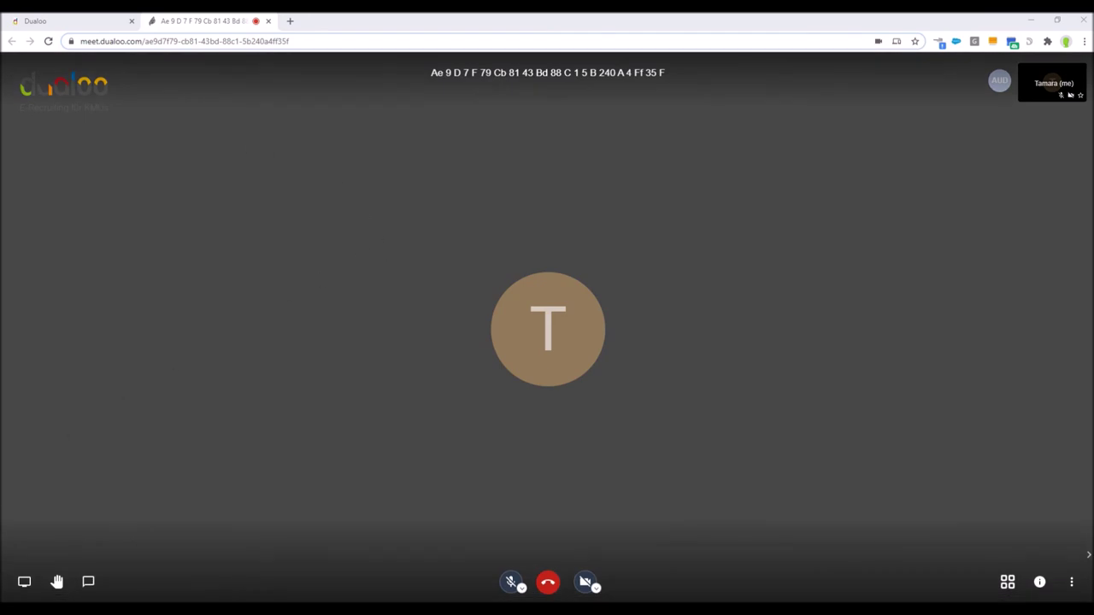
click(24, 584)
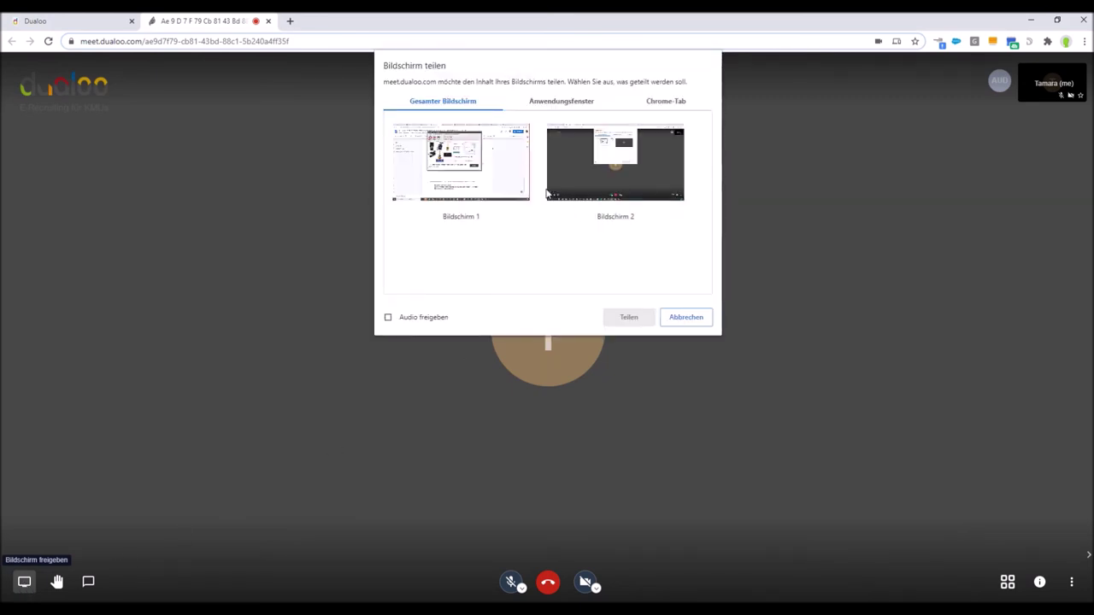
click(692, 319)
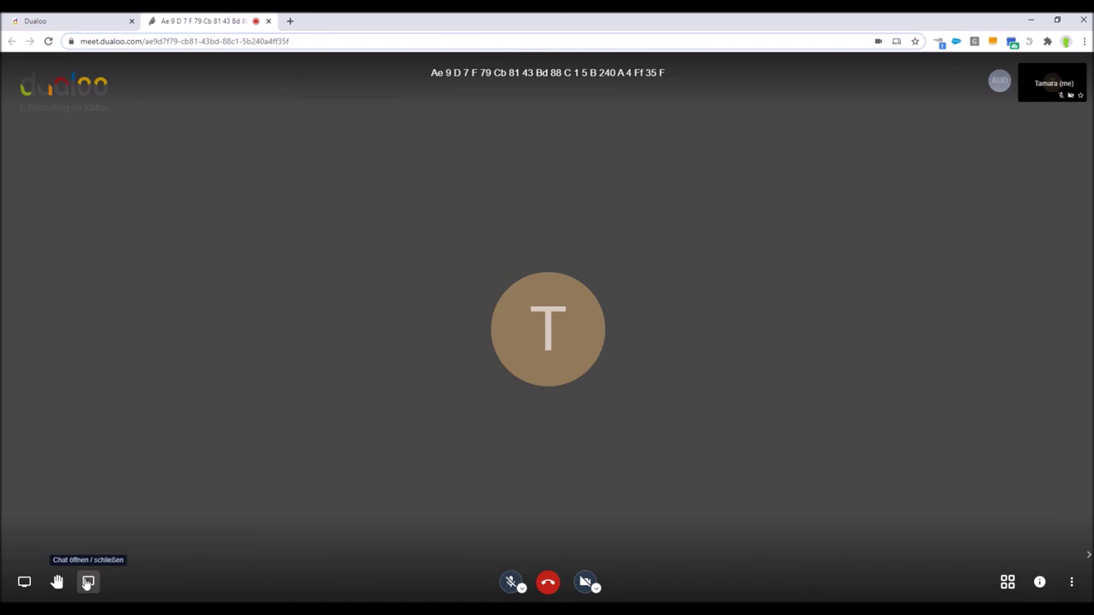
Send the greeting "Halllo" followed by the interviewer's first name in the meeting chat, and close the chat
click(87, 583)
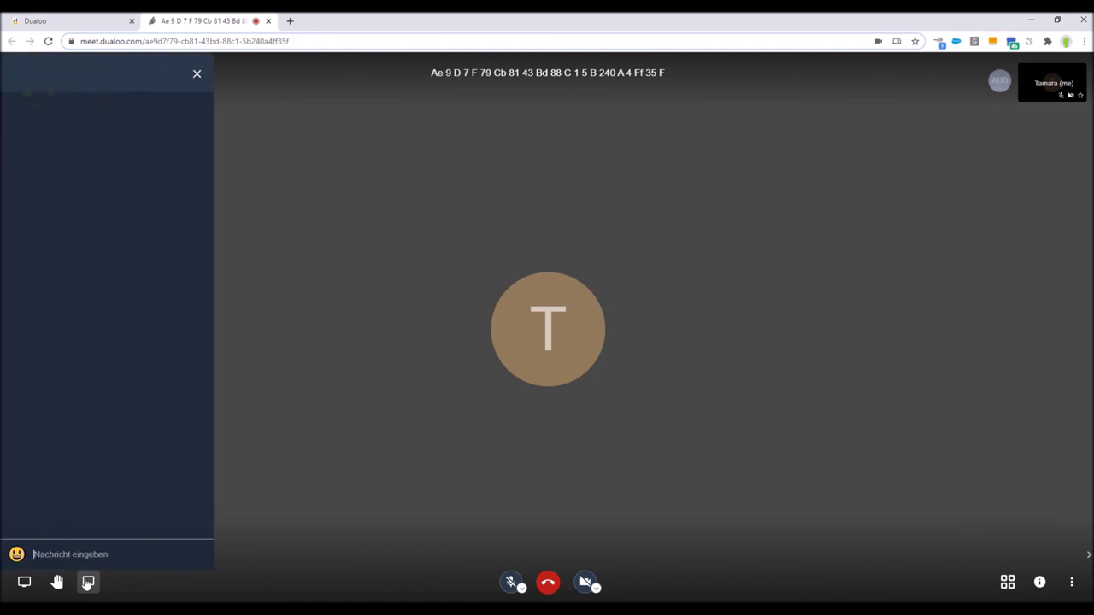
click(49, 555)
text(Halllo Tamara)
key(Return)
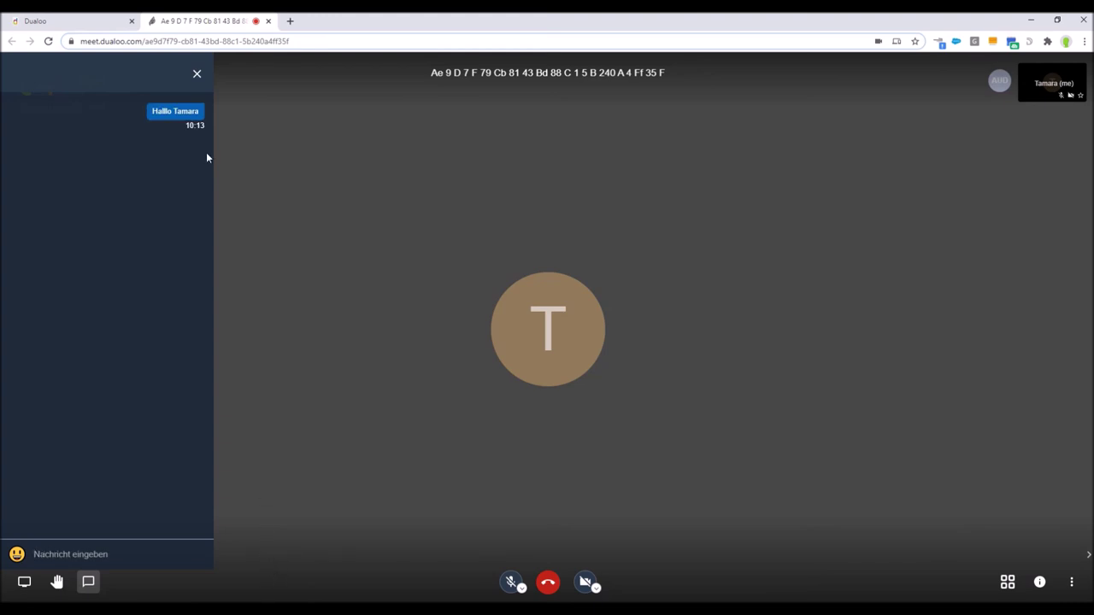
click(197, 74)
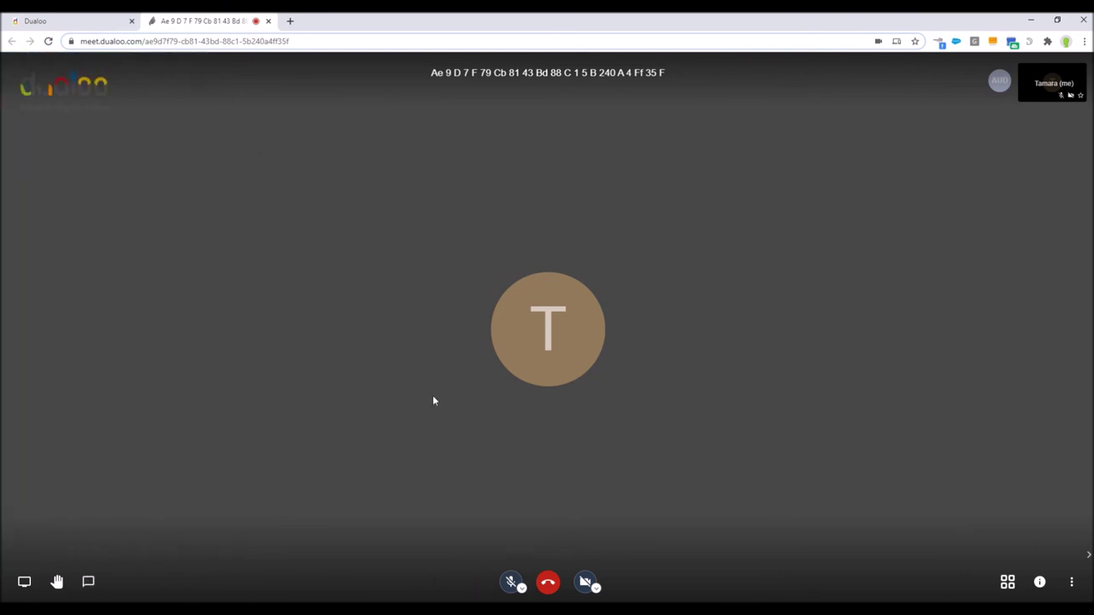